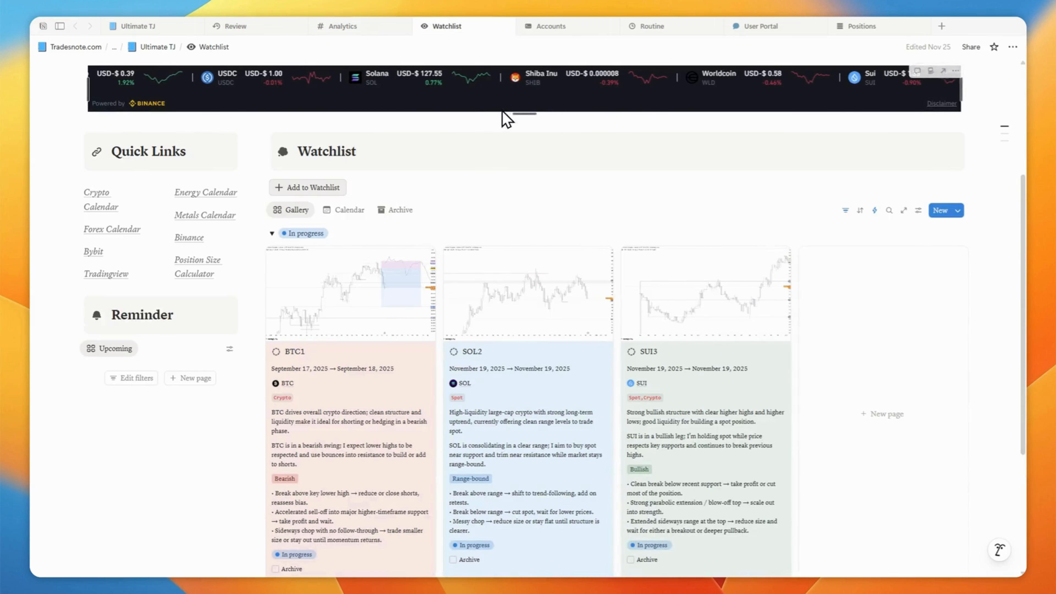
- Browse the Accounts, Routine, User Portal and Analytics pages of the trading journal
click(562, 29)
click(670, 30)
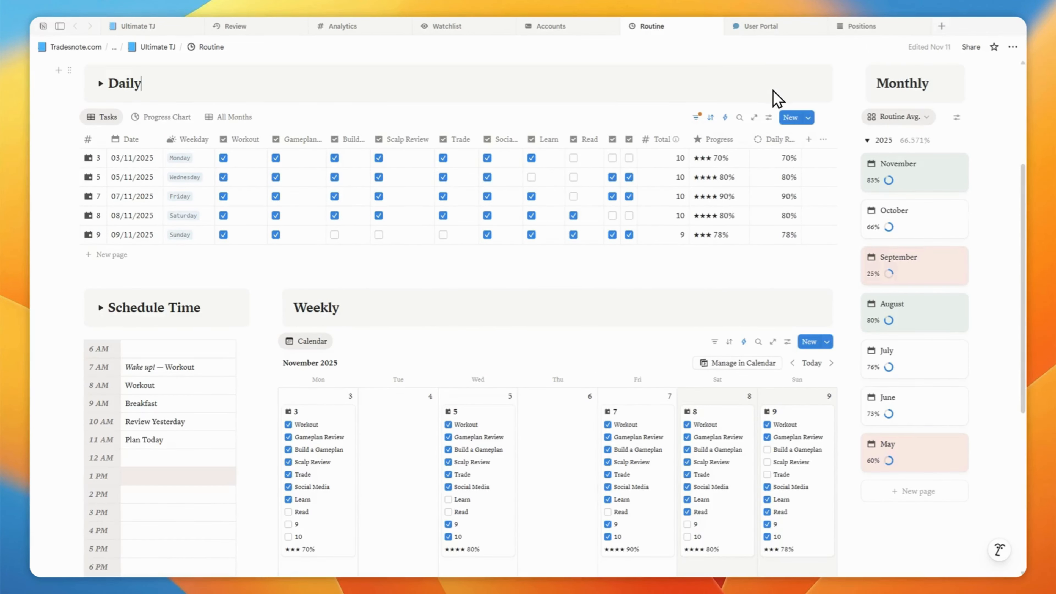
click(746, 27)
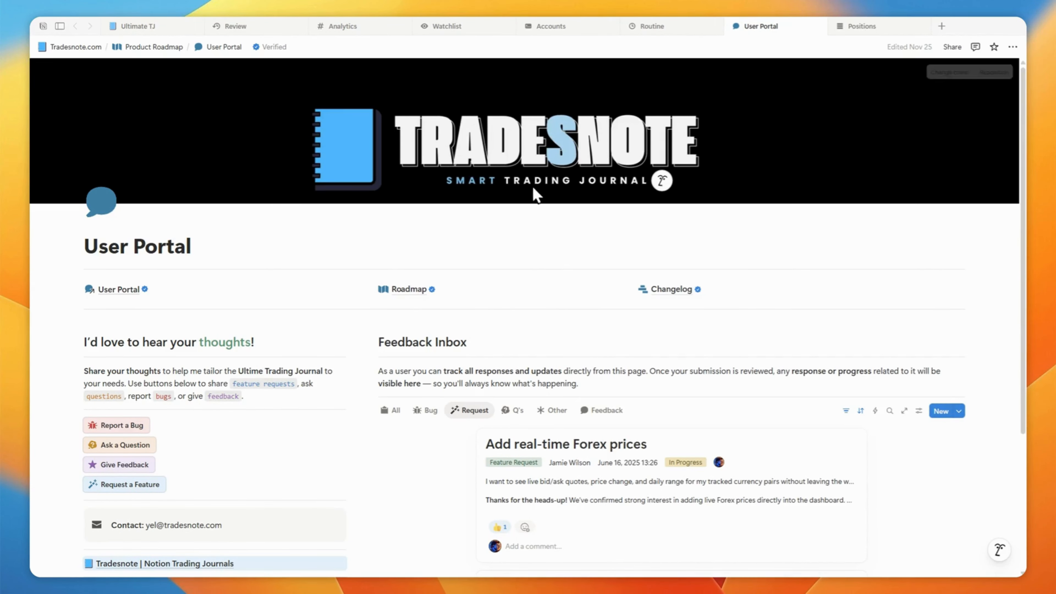
click(370, 27)
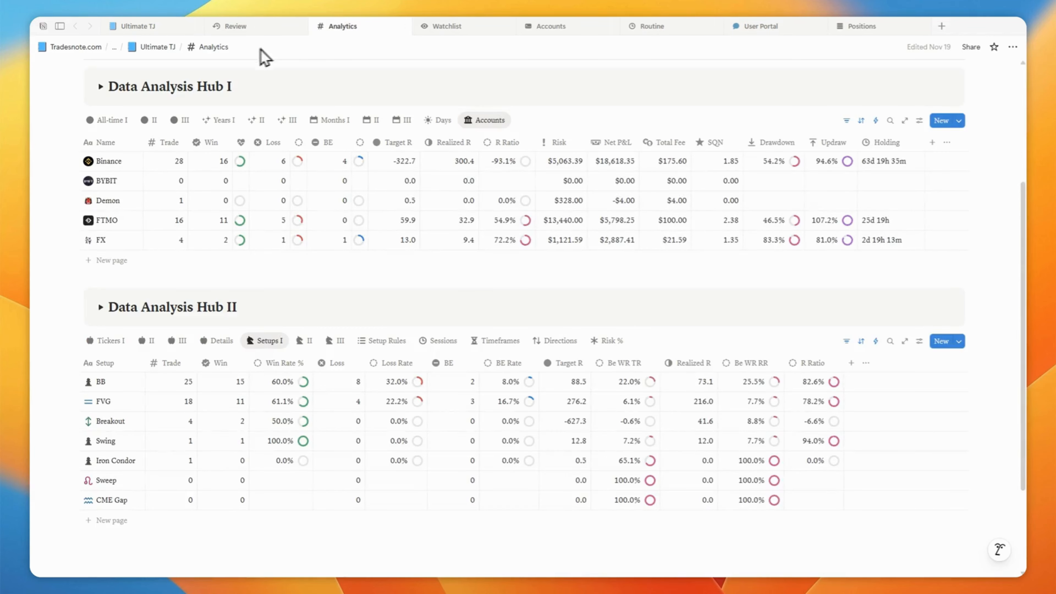
- Expand Data Analysis Hub I and shift its time range to run from August 27, 2025 to November 13, 2025
click(100, 87)
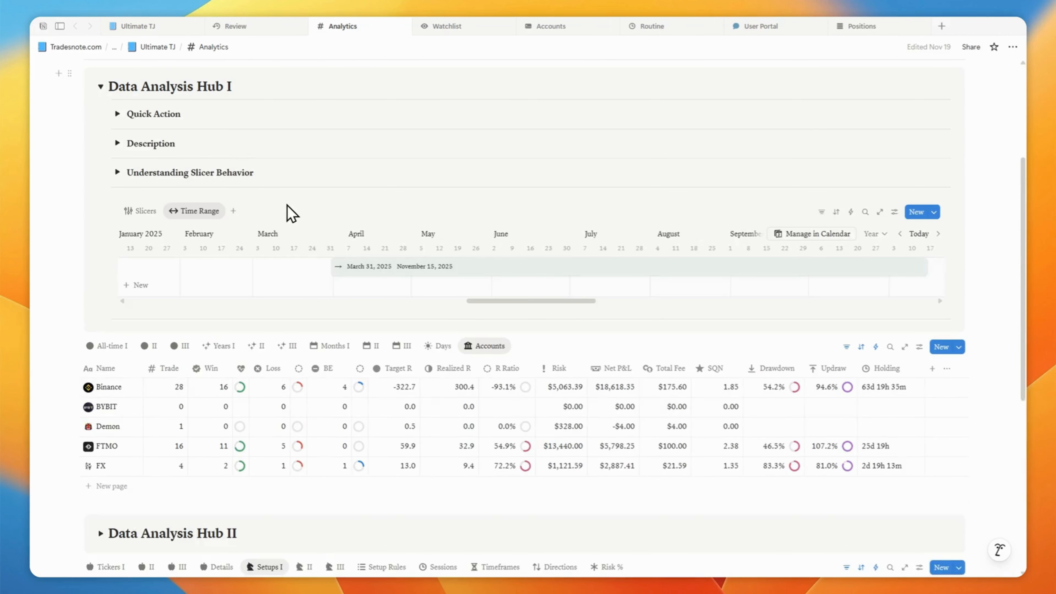
drag(418, 267, 805, 266)
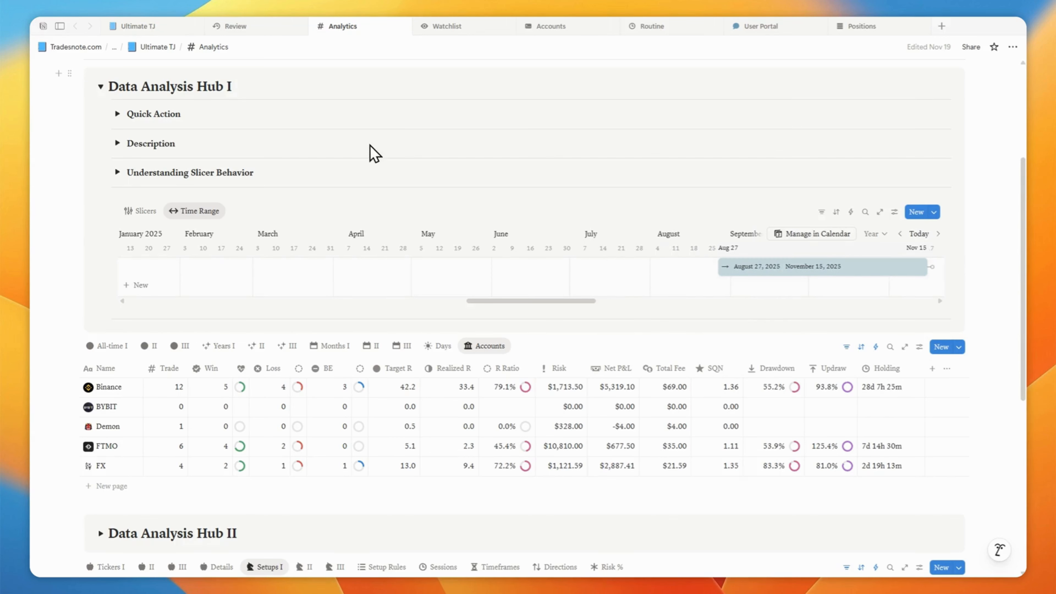
- Browse the weekly reviews, the main journal's daily calendar, and open the Positions page
click(250, 26)
click(145, 117)
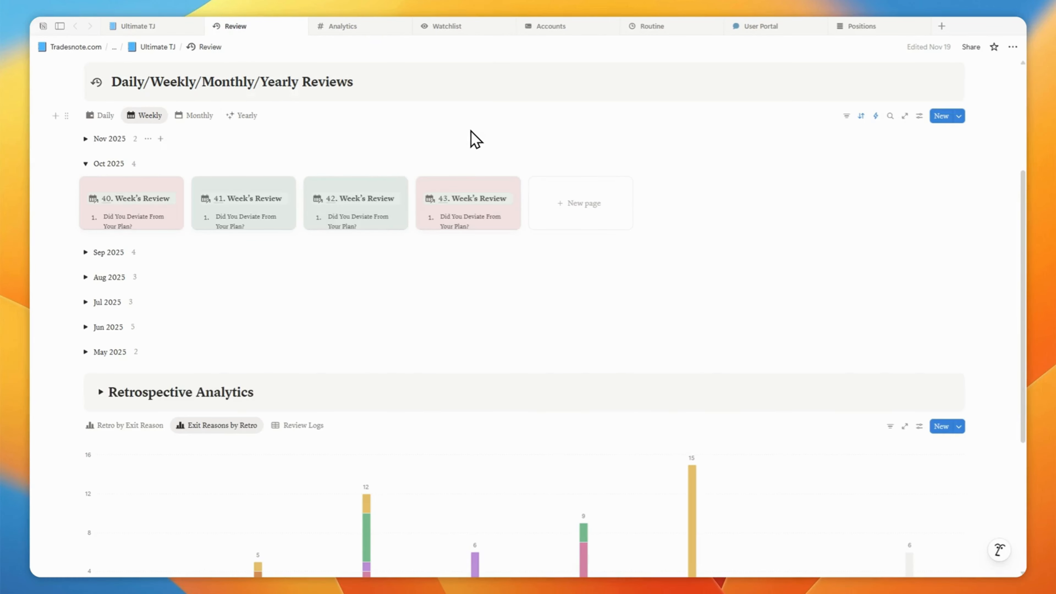
click(176, 27)
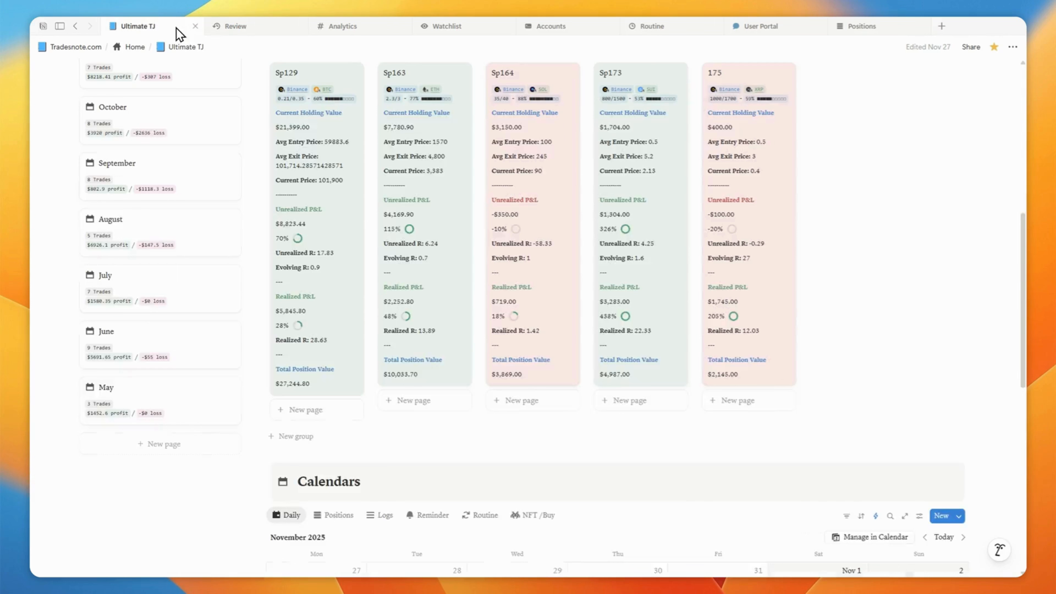
scroll(441, 177, down, 10)
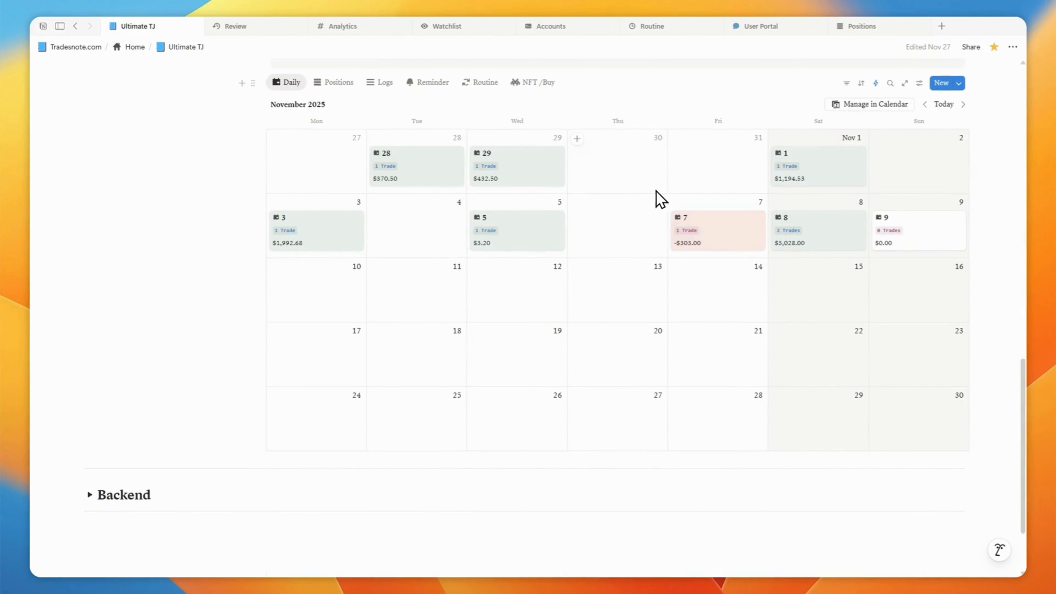
click(869, 31)
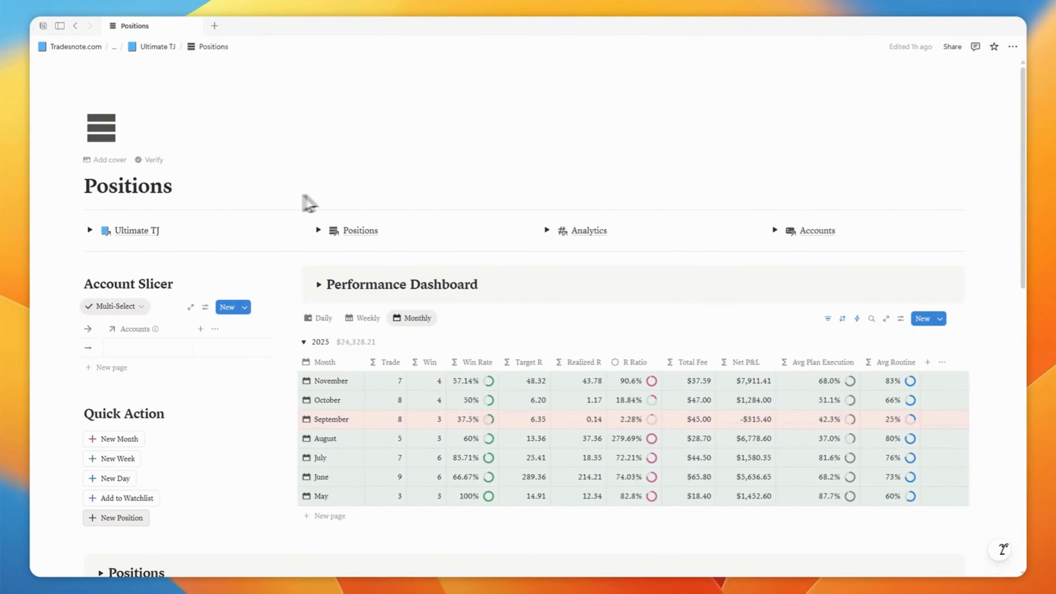
- Locate the Sp173 position in the November 2025 positions table and open it in a side panel
scroll(499, 190, down, 3)
scroll(503, 158, down, 10)
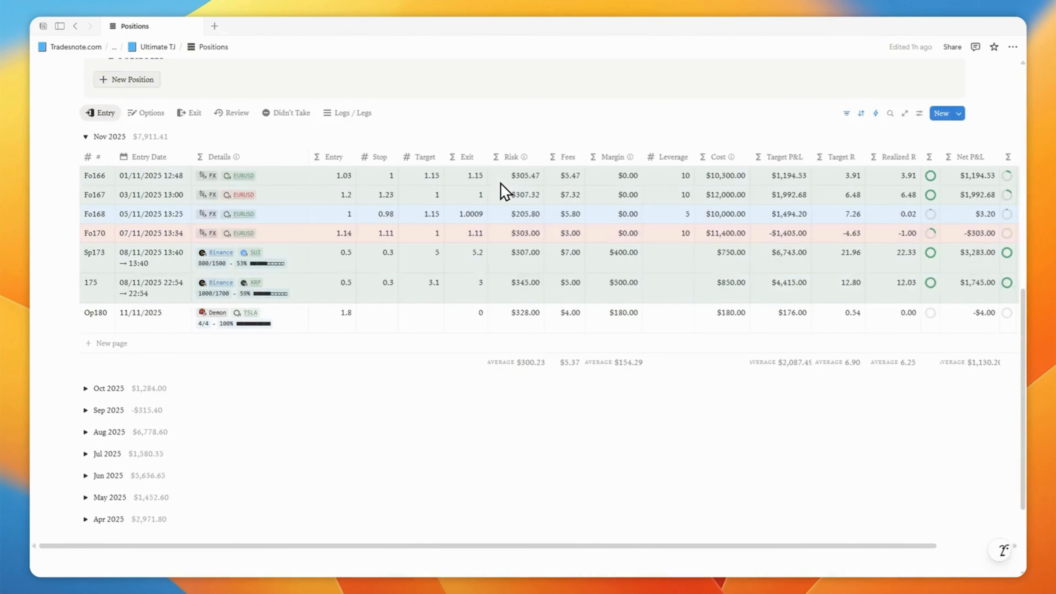
scroll(502, 189, up, 2)
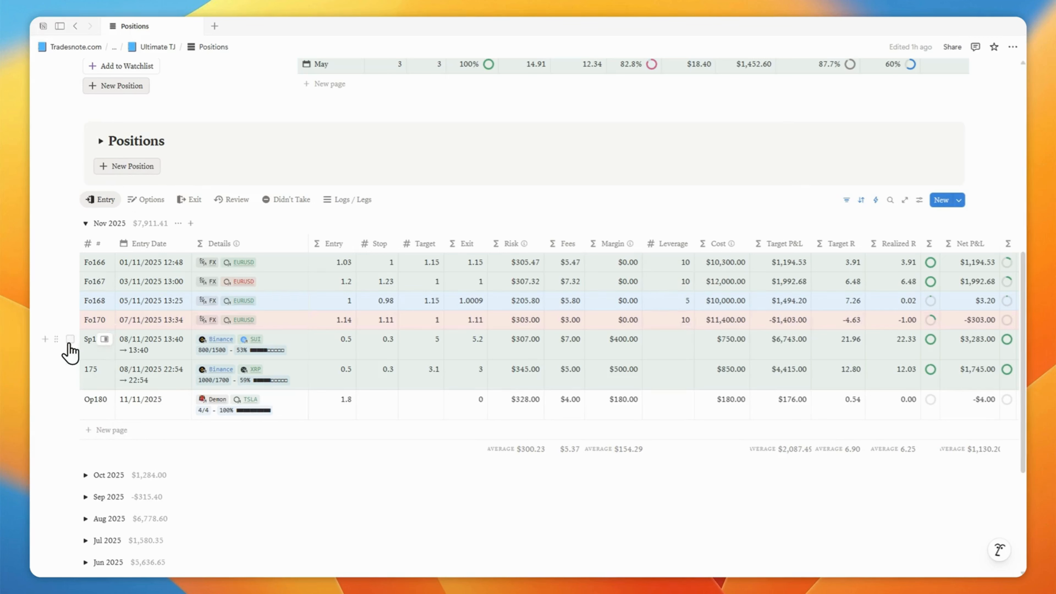
click(69, 340)
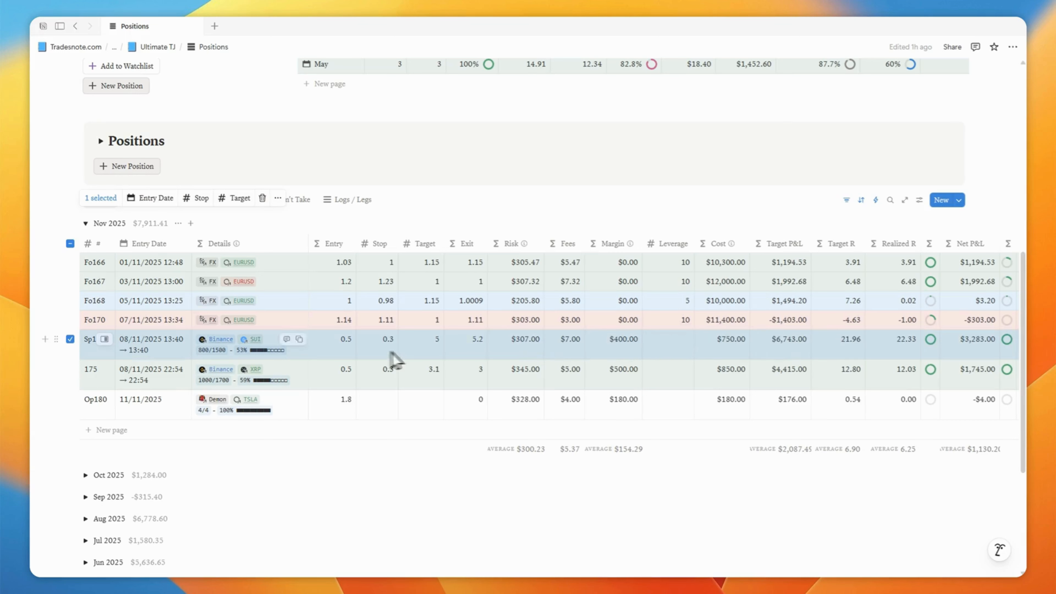
click(70, 339)
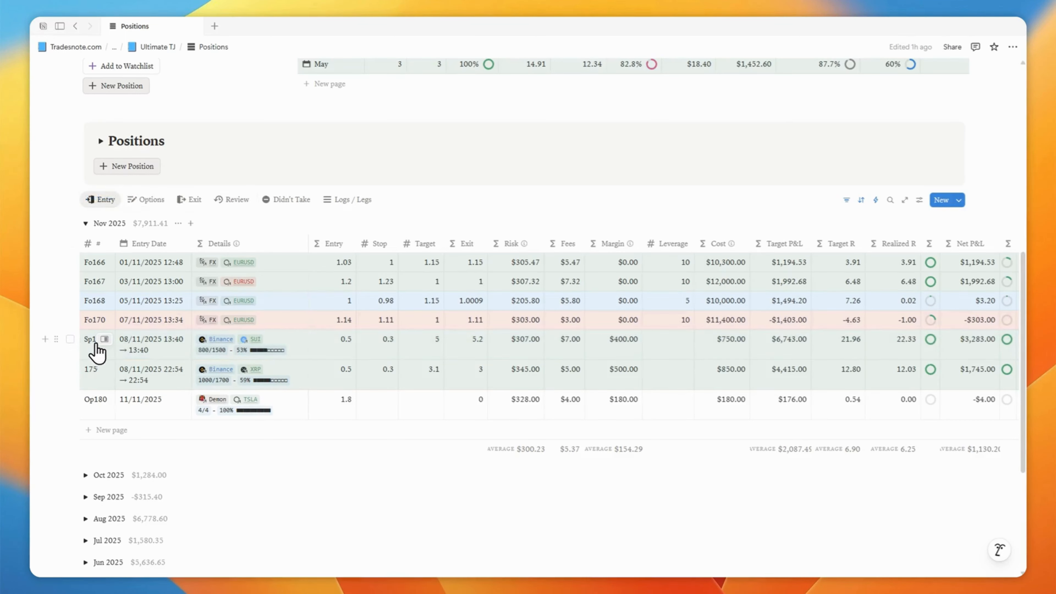
click(104, 340)
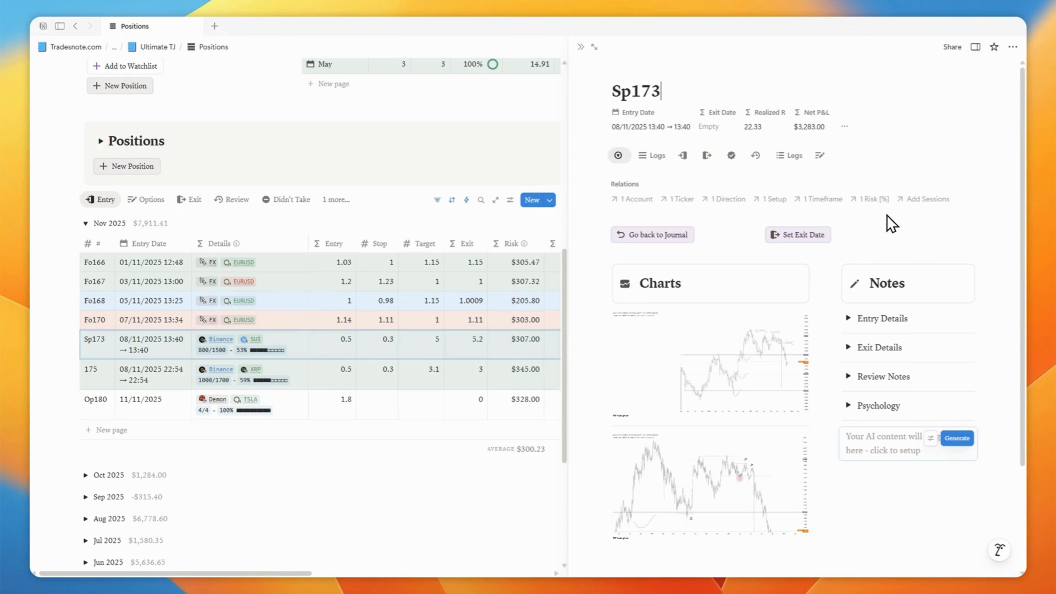
- Inspect the Sp173 Direction relation and position details, then show its Logs view
click(727, 200)
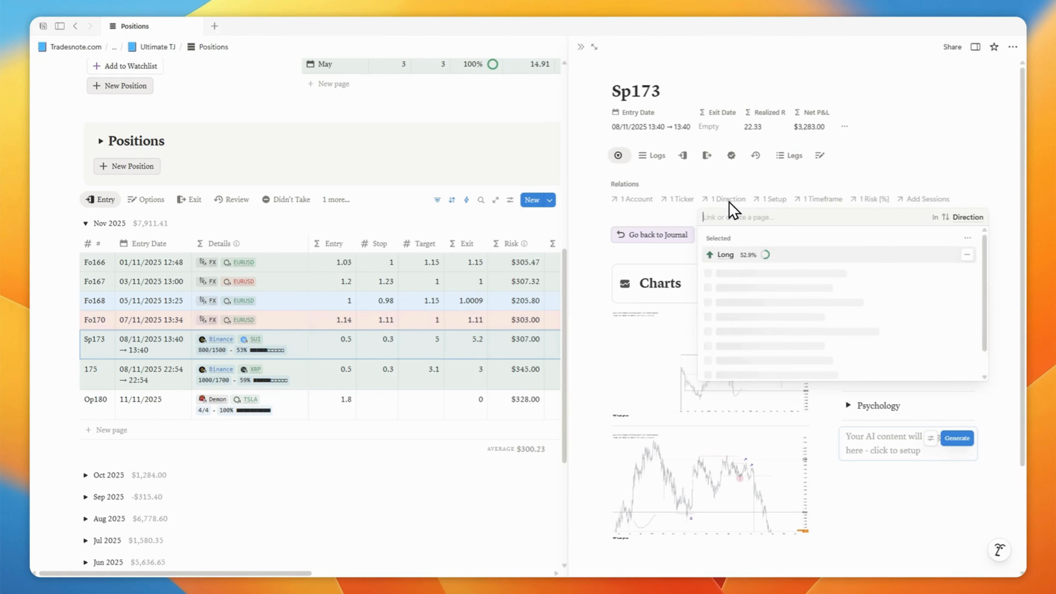
click(729, 187)
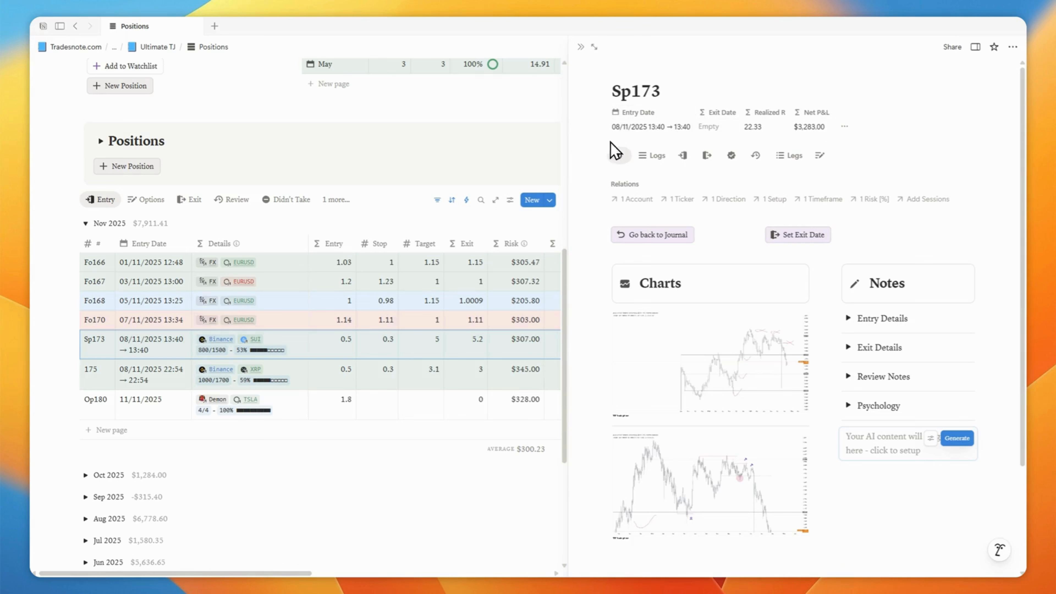
mouse_move(617, 158)
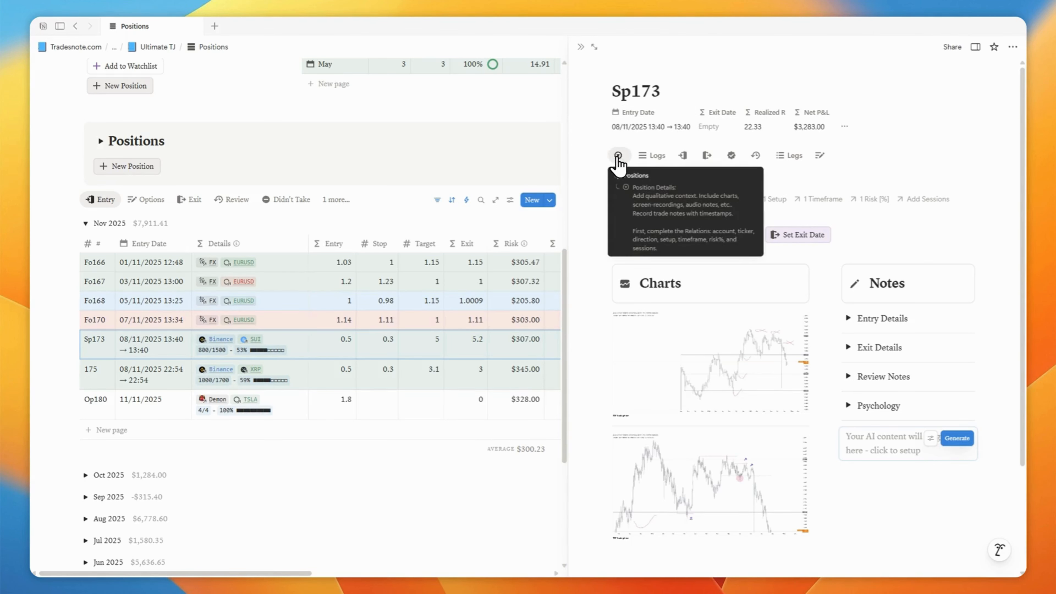
click(649, 156)
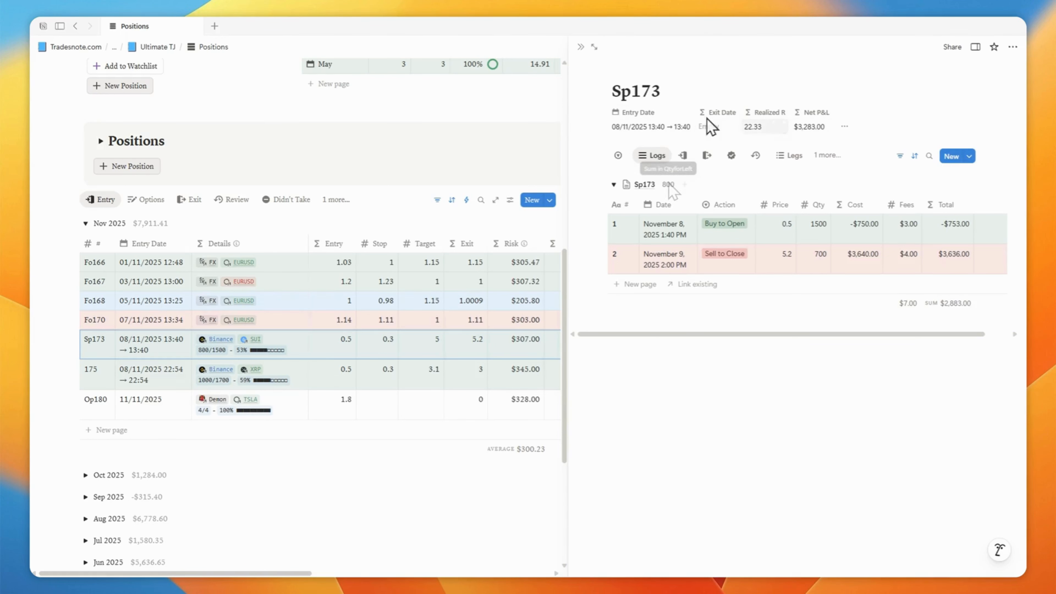
- Open the full Positions & Logs database and switch to its Logs / Legs view
click(494, 204)
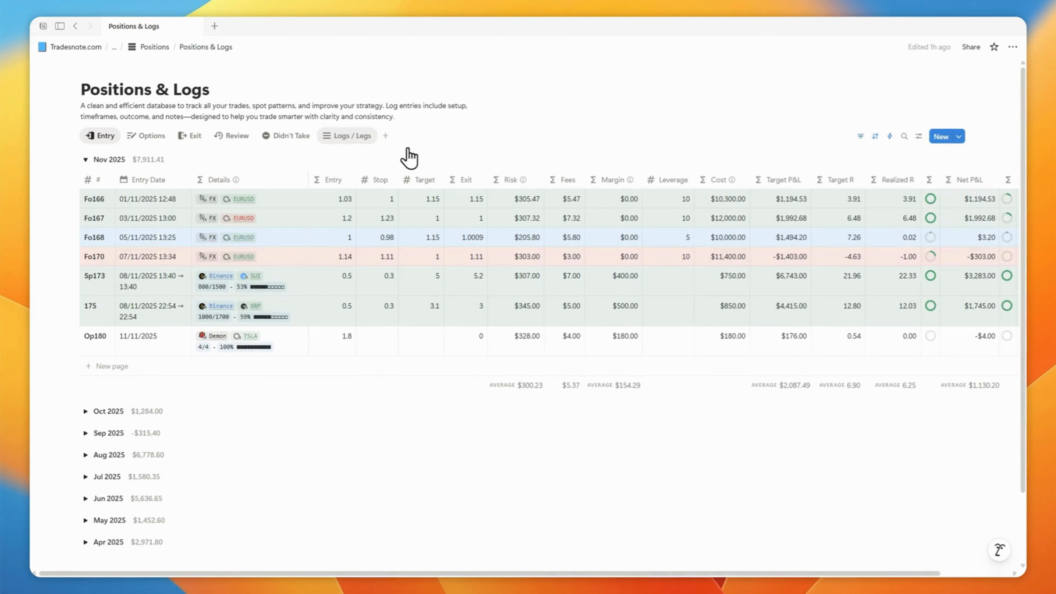
click(347, 137)
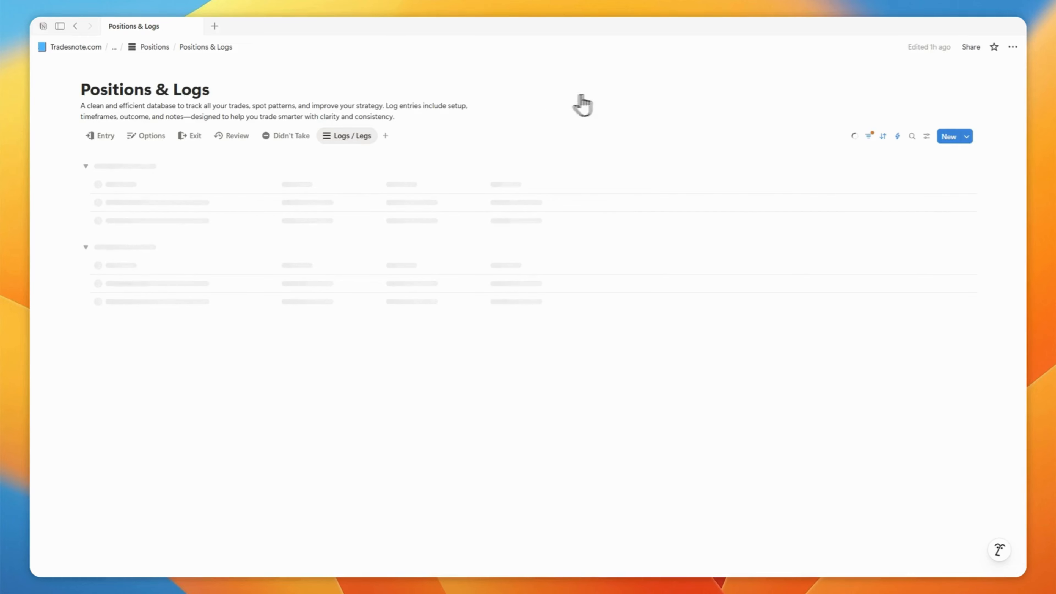
- Open the Merge with CSV import dialog for the logs database, then close it
click(1012, 46)
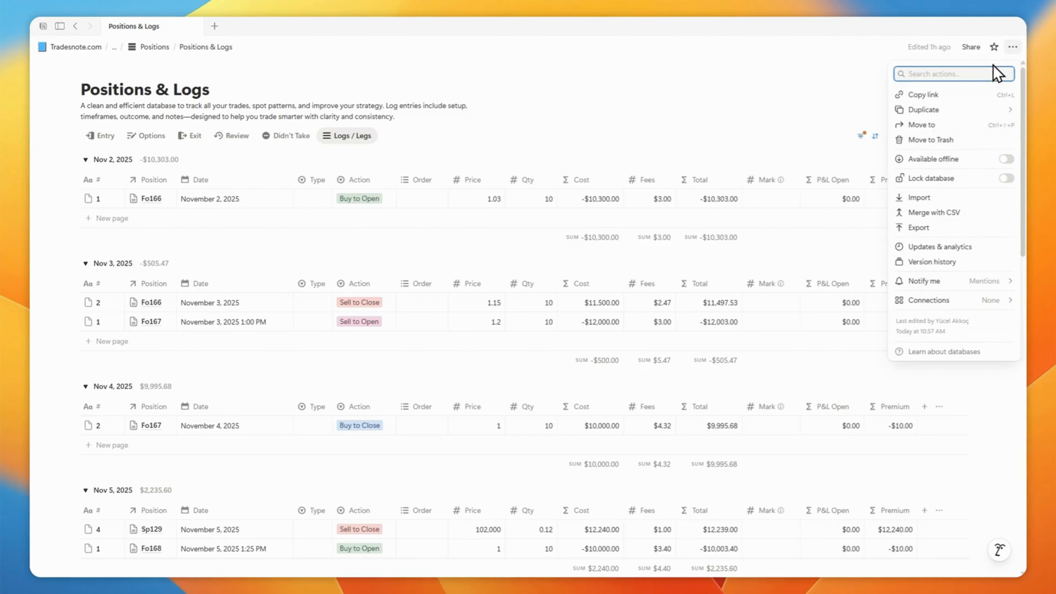
click(932, 213)
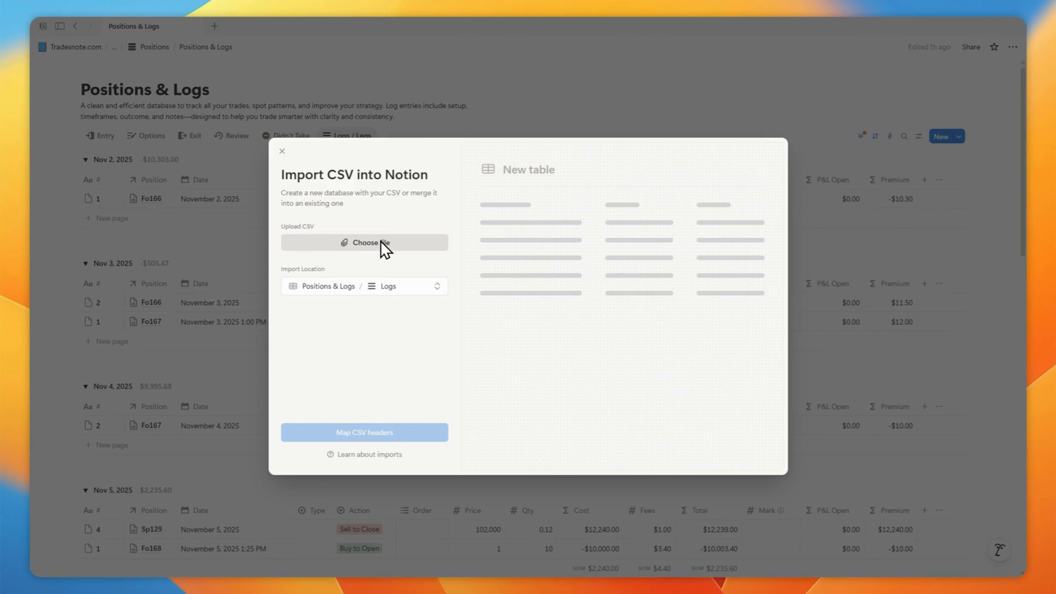
click(242, 225)
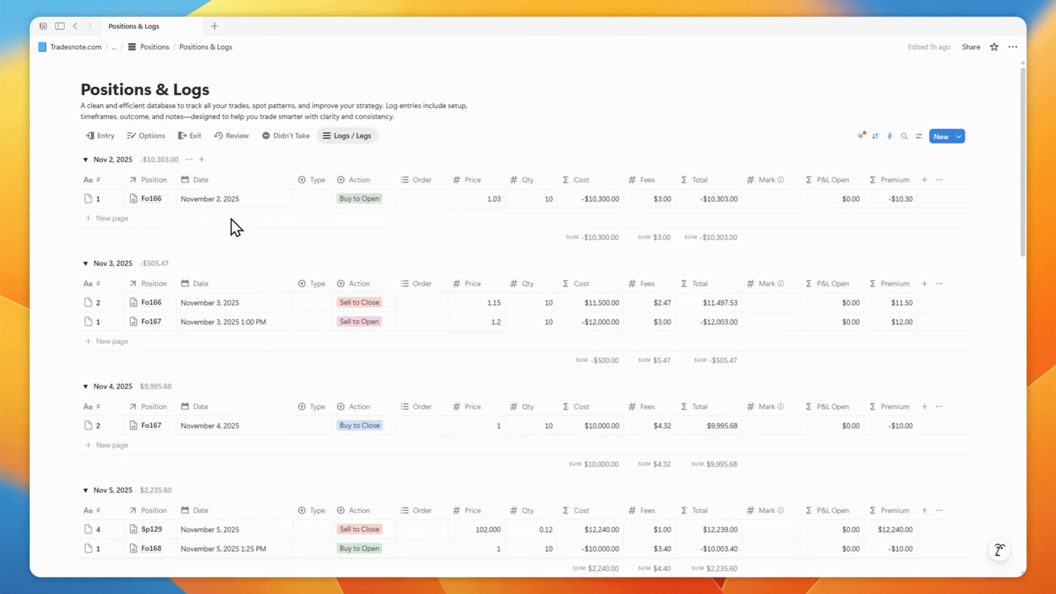
- Inspect a log's Position relation, return to the Entry view and open Sp173 in a side panel
click(168, 306)
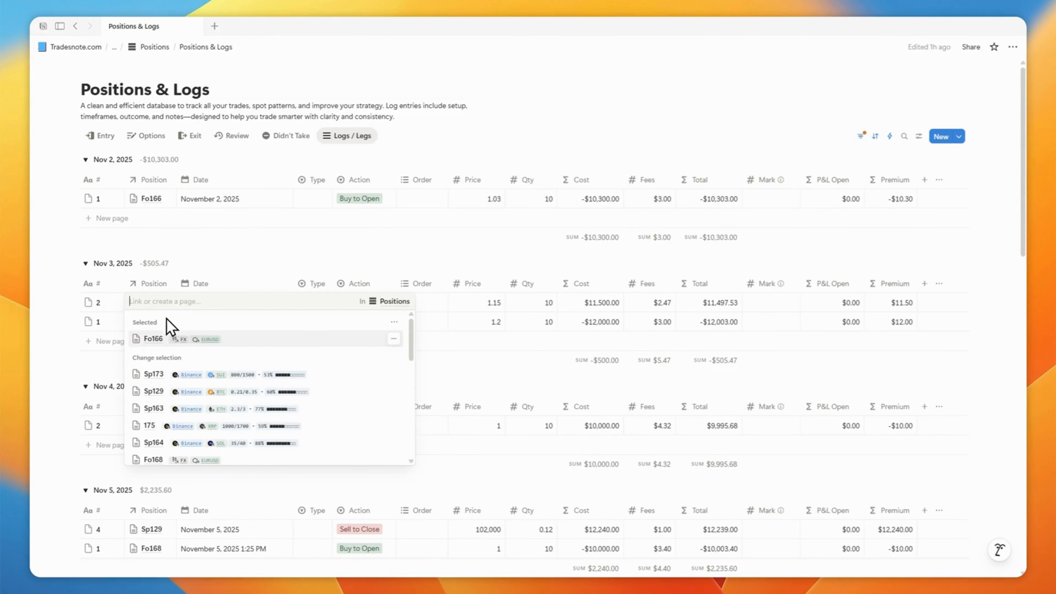
key(Escape)
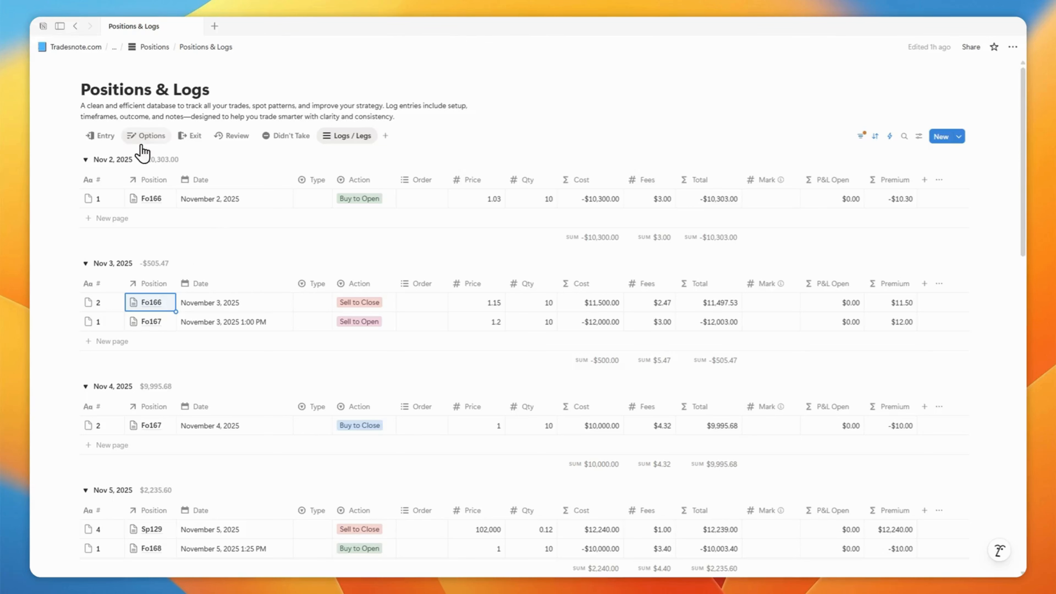
click(104, 139)
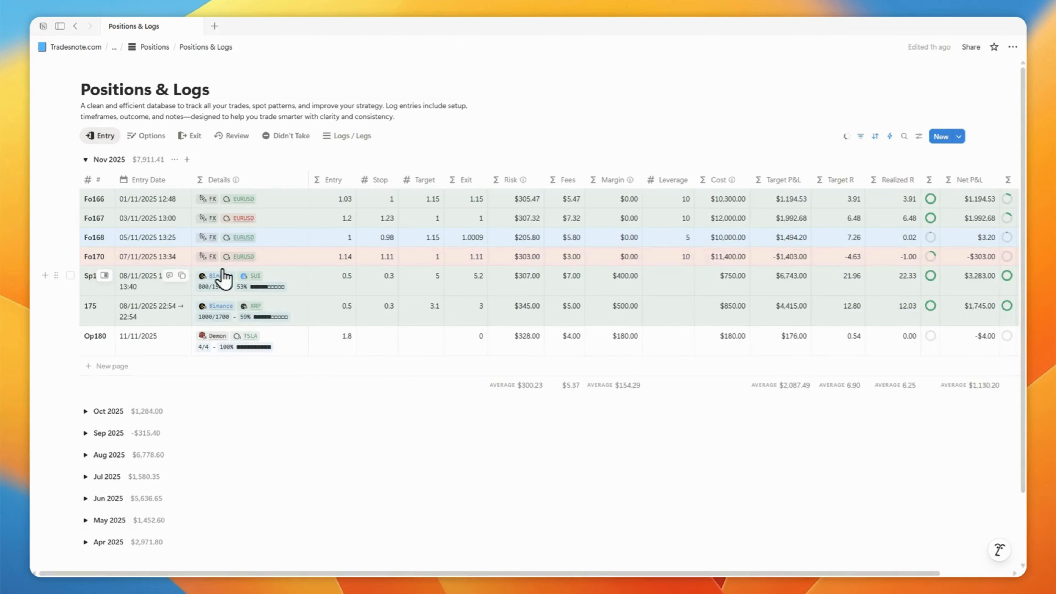
click(104, 281)
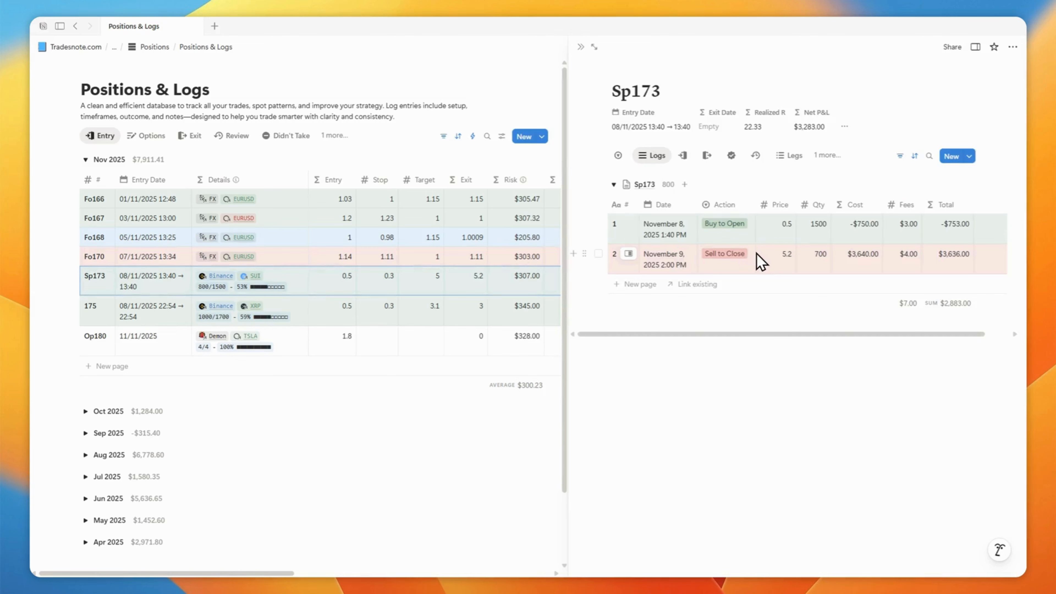
- Switch the Sp173 side panel between its Entry, Exit and Logs views
click(682, 156)
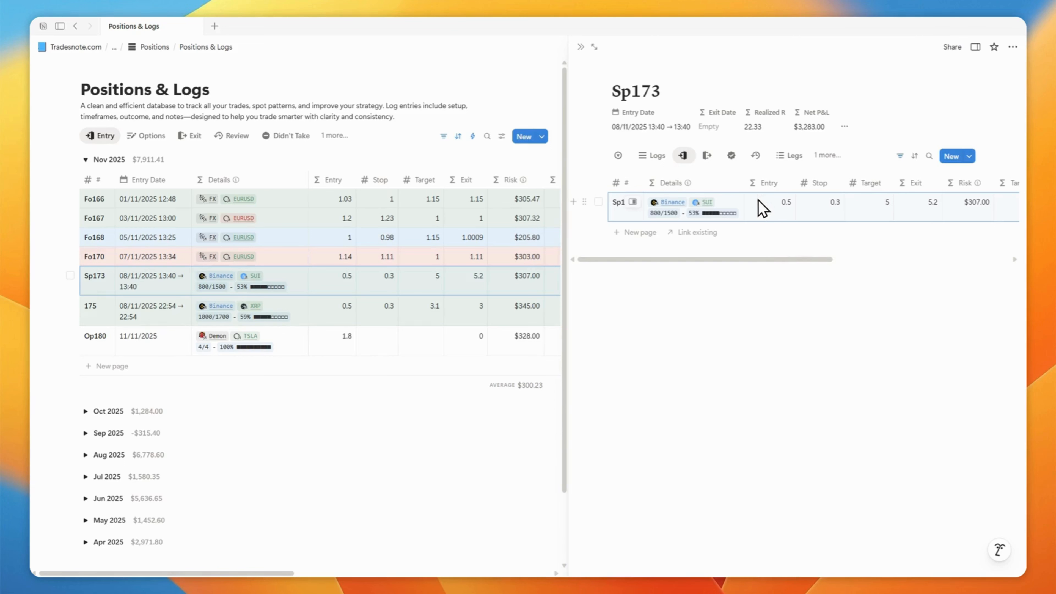
click(706, 156)
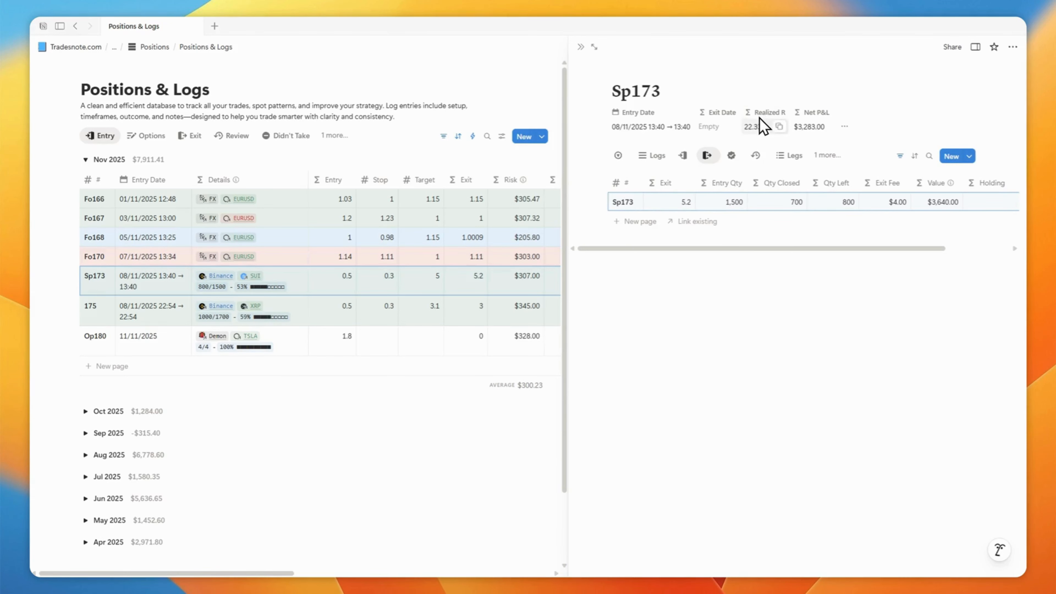
click(683, 158)
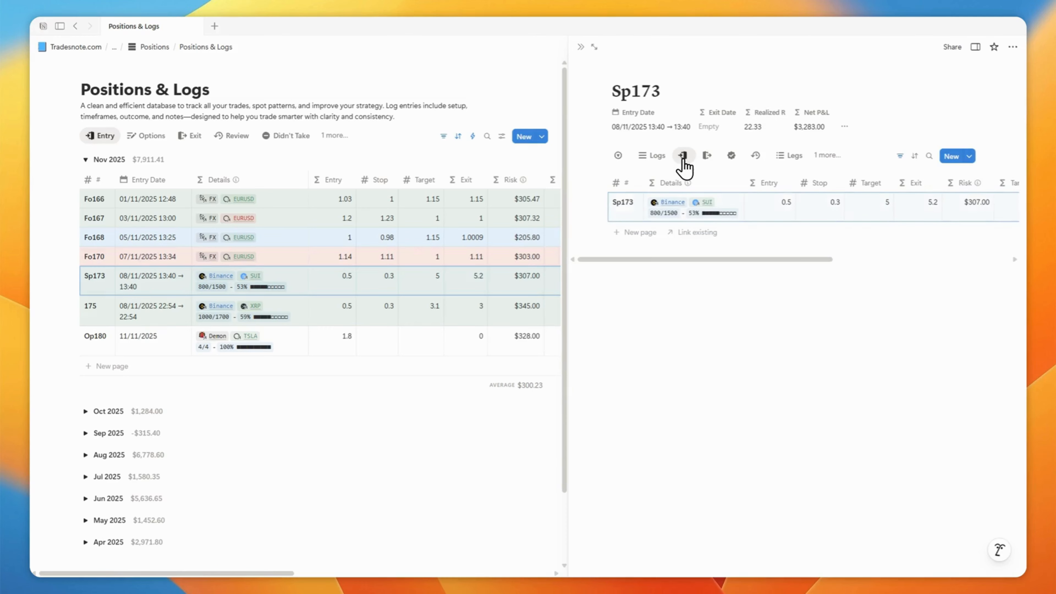
click(653, 156)
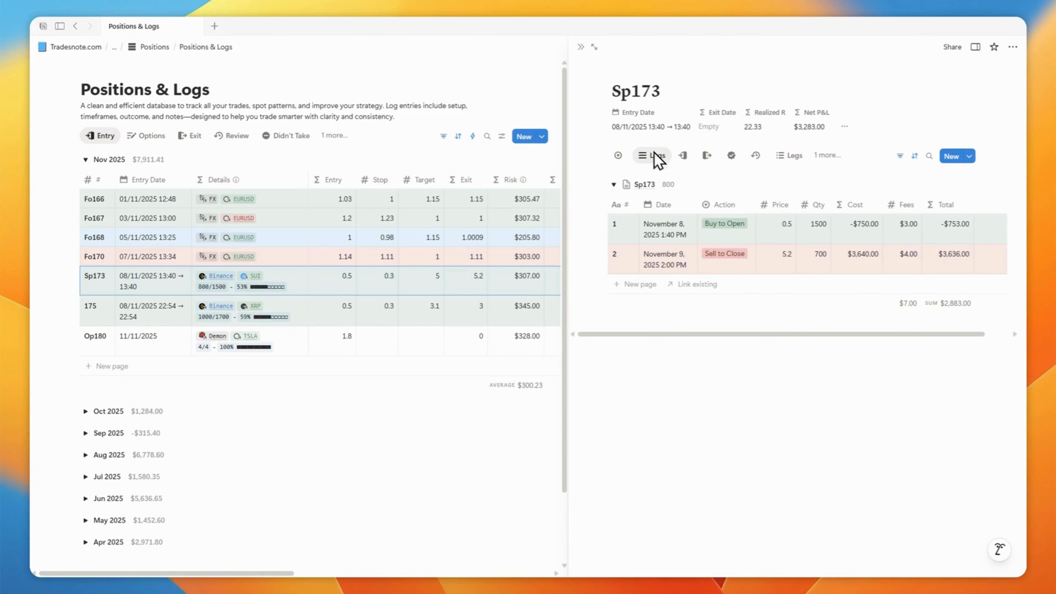
- Close the side panel and return to the positions table on the Positions page
click(580, 48)
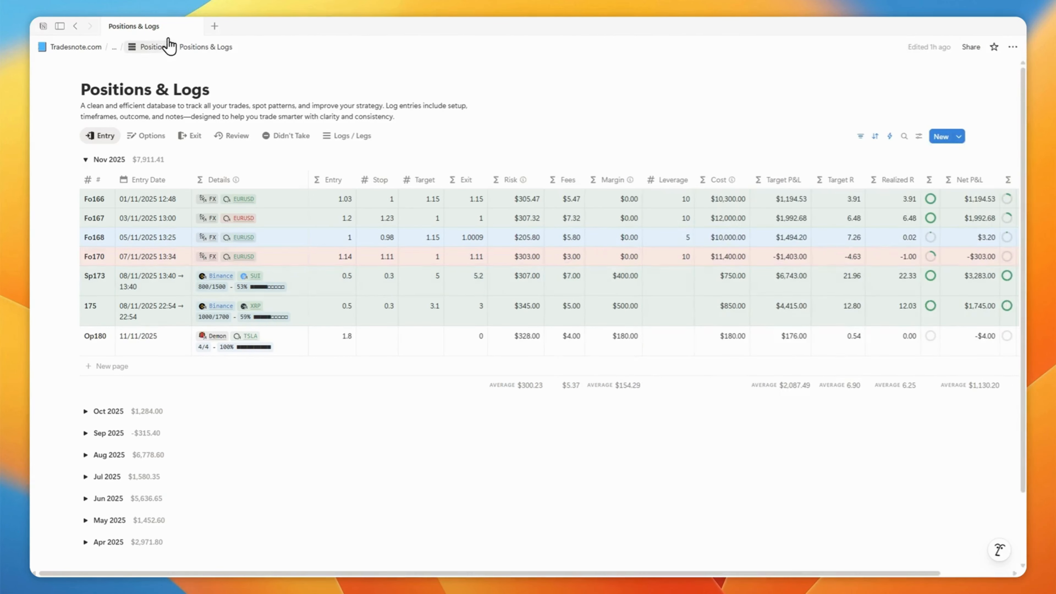
click(154, 47)
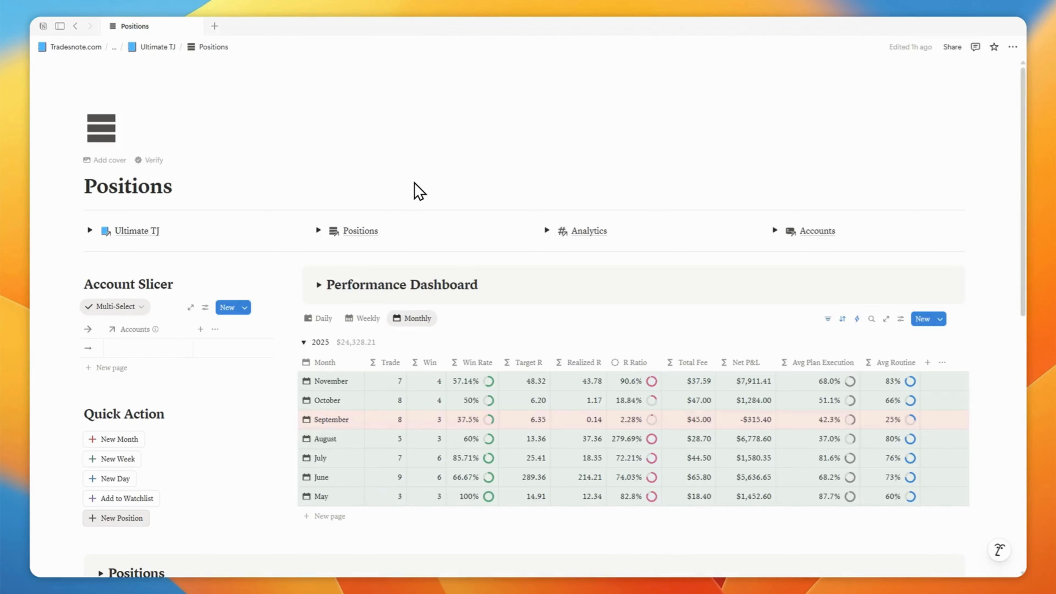
scroll(418, 191, down, 10)
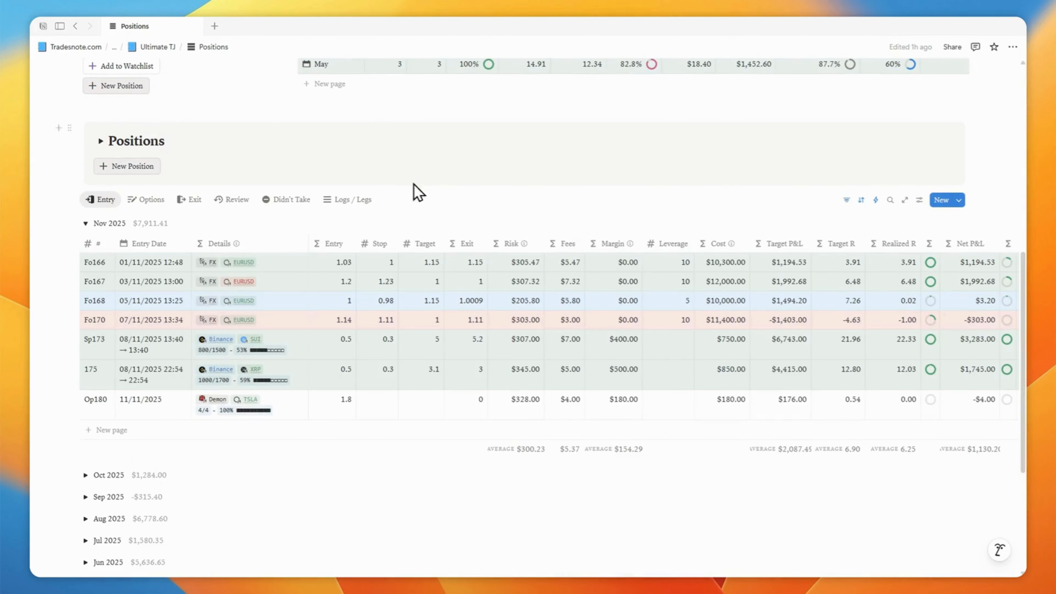
scroll(395, 345, up, 6)
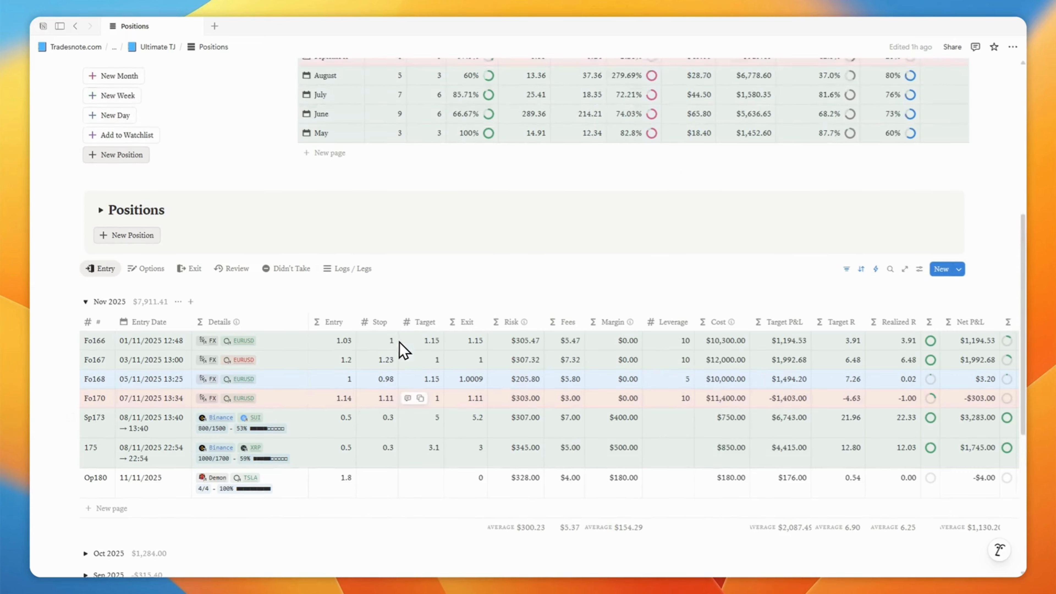
- Open the BTC1 card from the Watchlist gallery in a side panel
scroll(498, 236, down, 3)
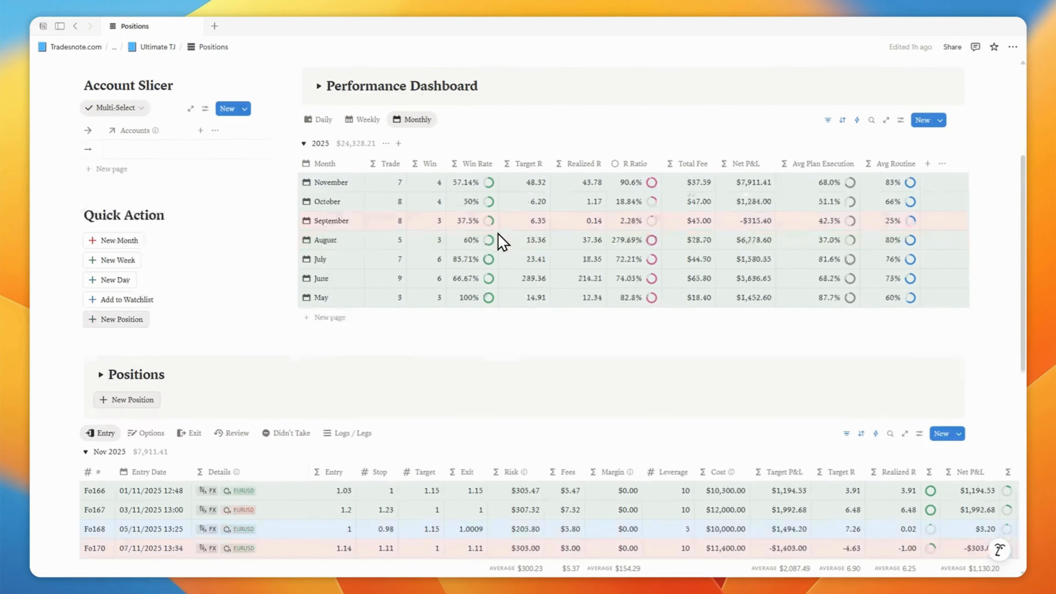
scroll(503, 241, down, 4)
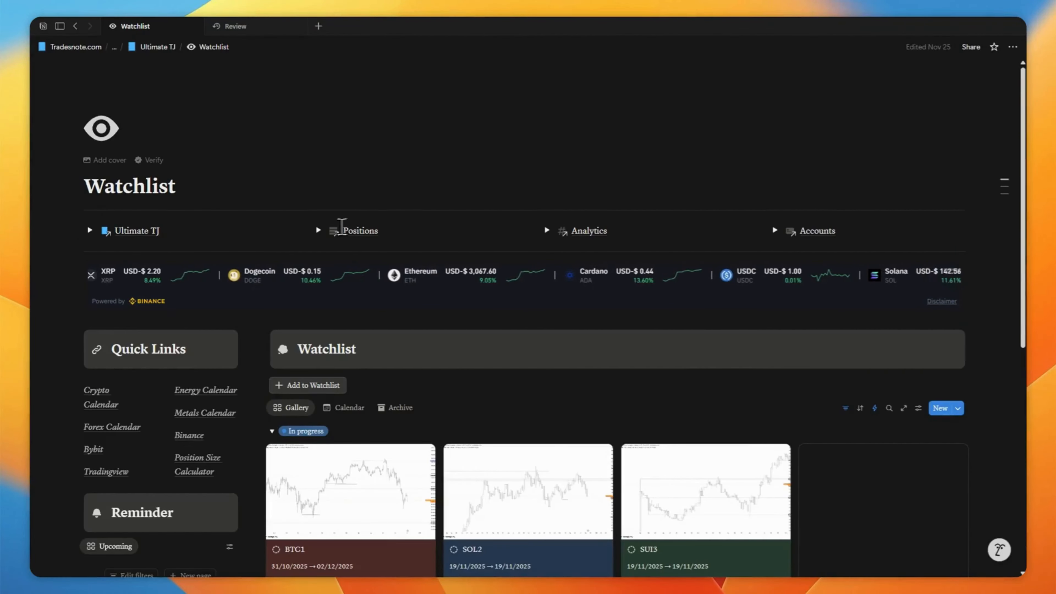
scroll(435, 189, down, 8)
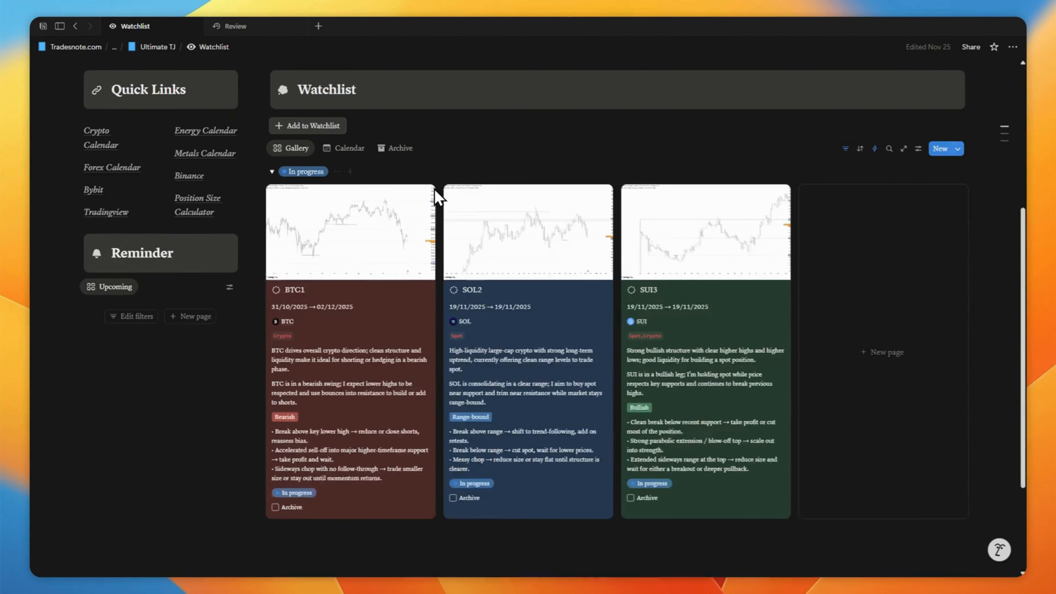
scroll(435, 188, up, 2)
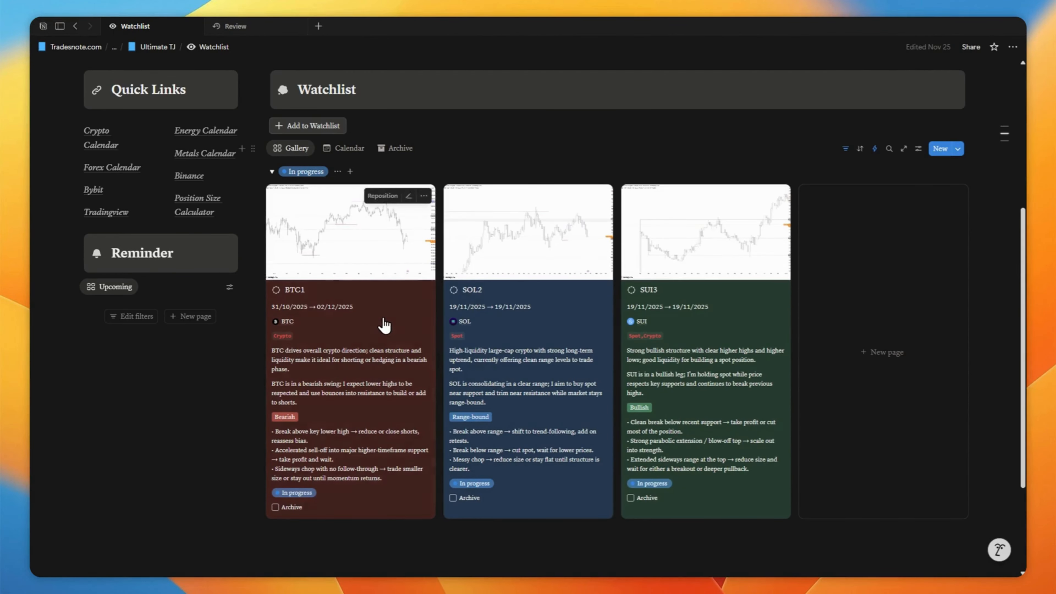
click(384, 325)
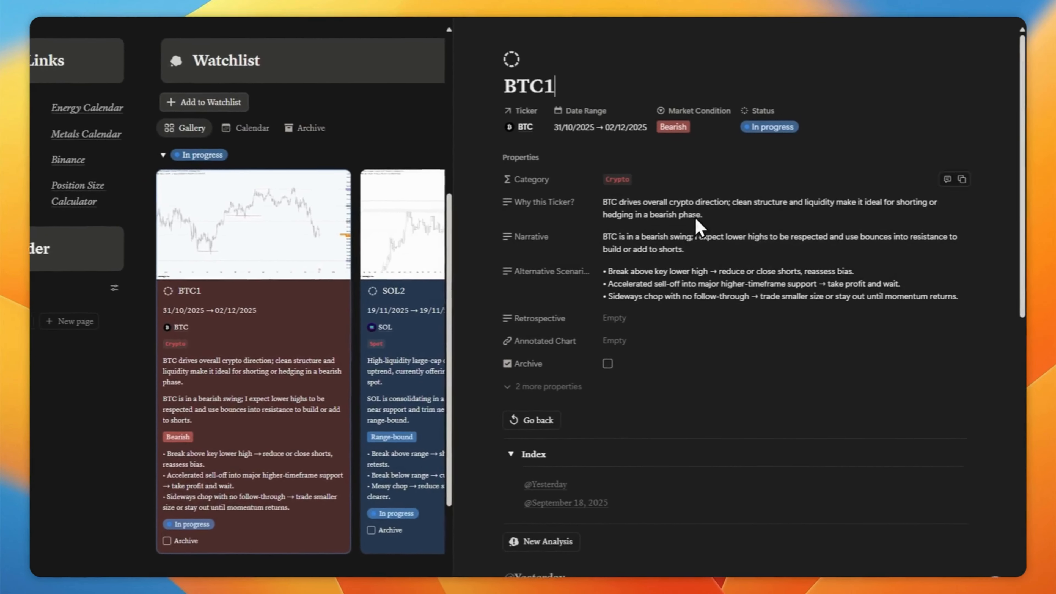
- Inspect BTC1's Market Condition options and its Date Range picker, closing each without changes
click(686, 129)
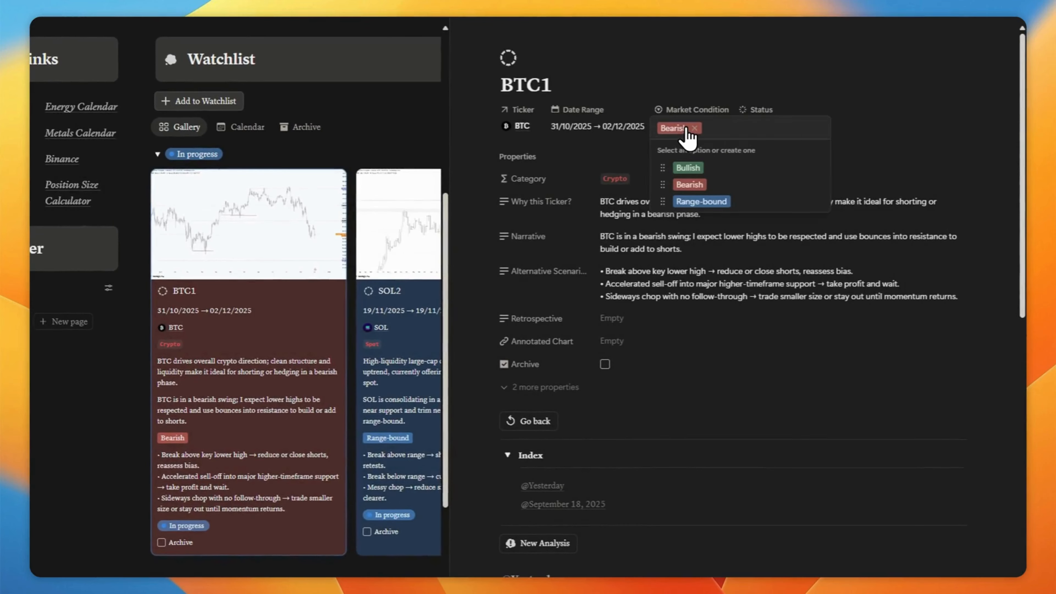
click(690, 90)
click(583, 129)
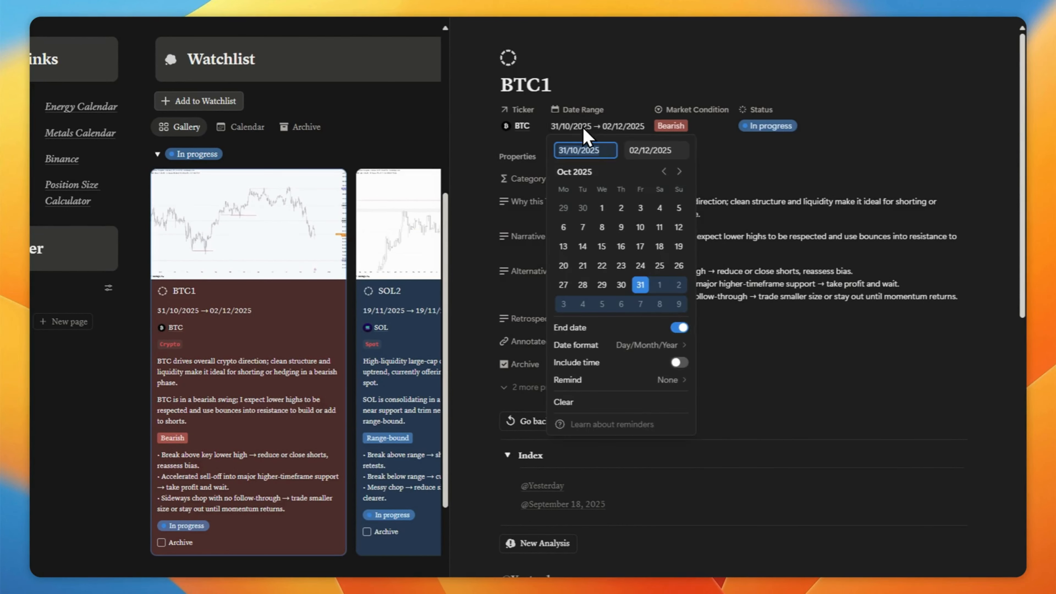
click(600, 96)
- Scroll through BTC1's analysis charts and open its linked BTC ticker page
scroll(687, 285, down, 10)
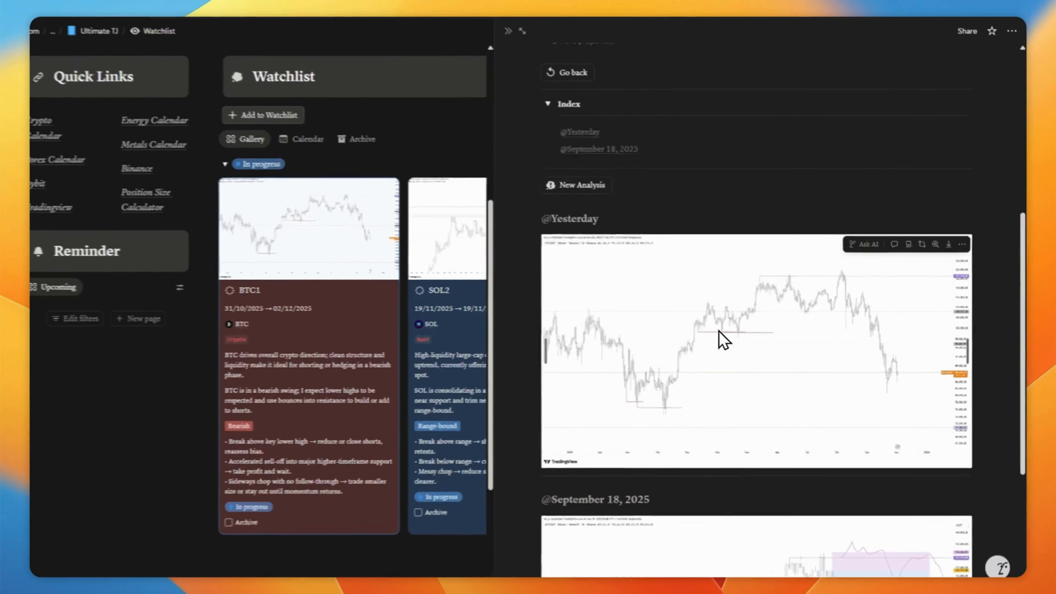
scroll(702, 318, up, 10)
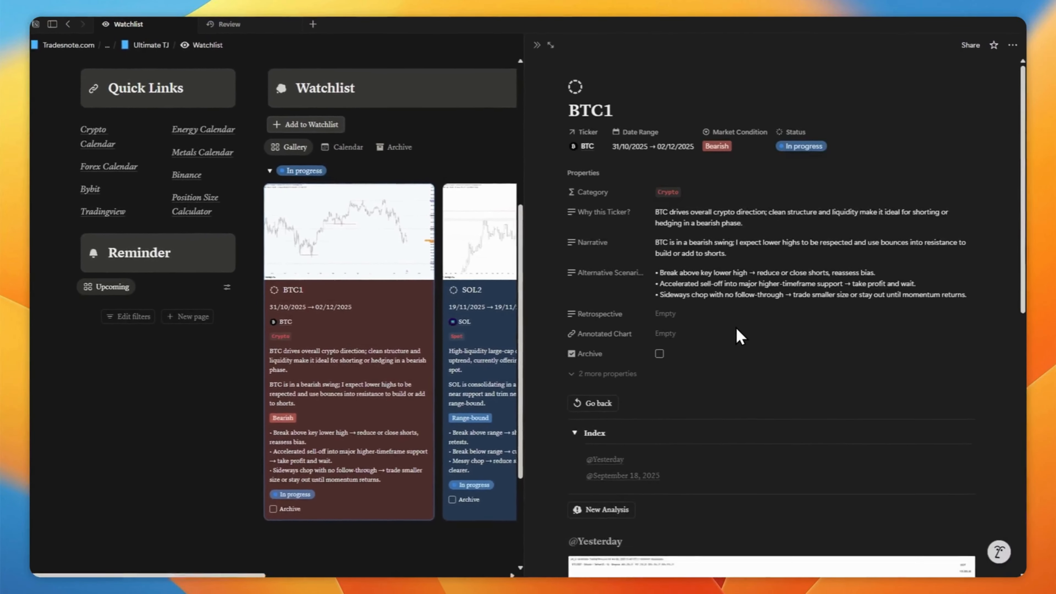
click(592, 148)
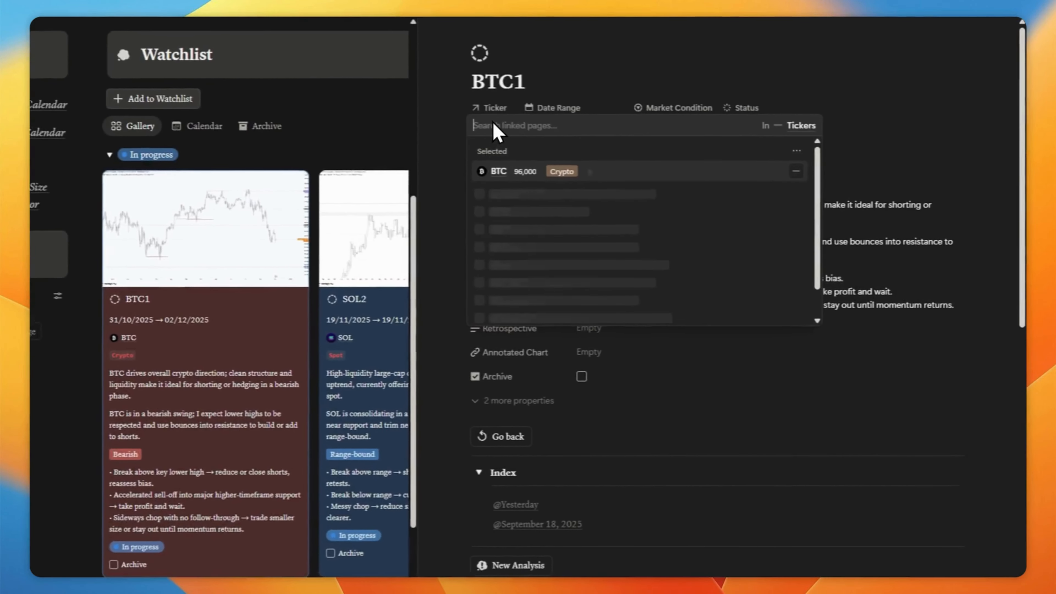
click(489, 172)
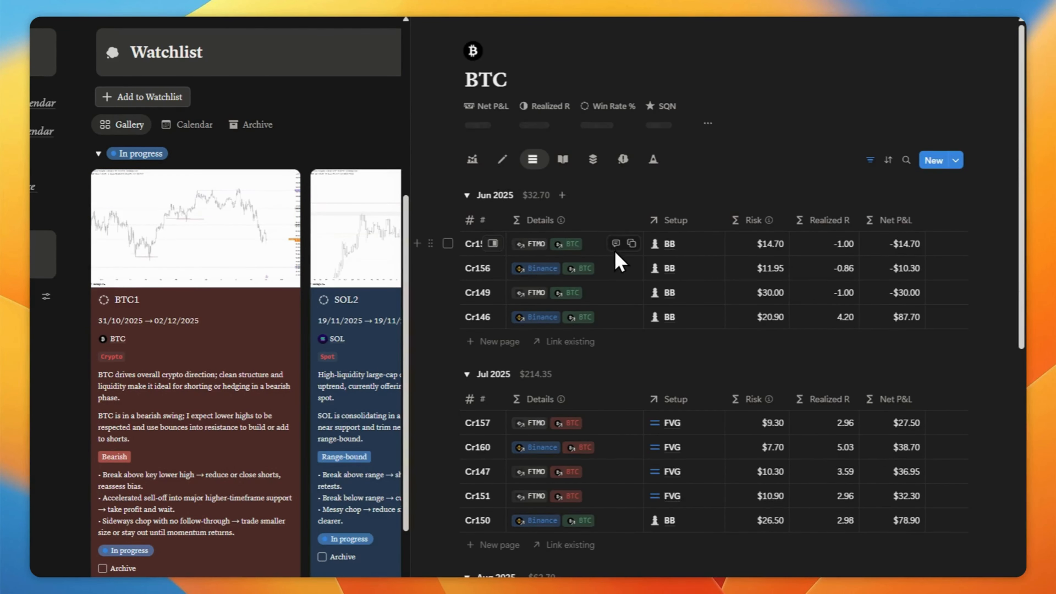
- Browse the BTC ticker page's stats and monthly position groups
scroll(738, 357, down, 12)
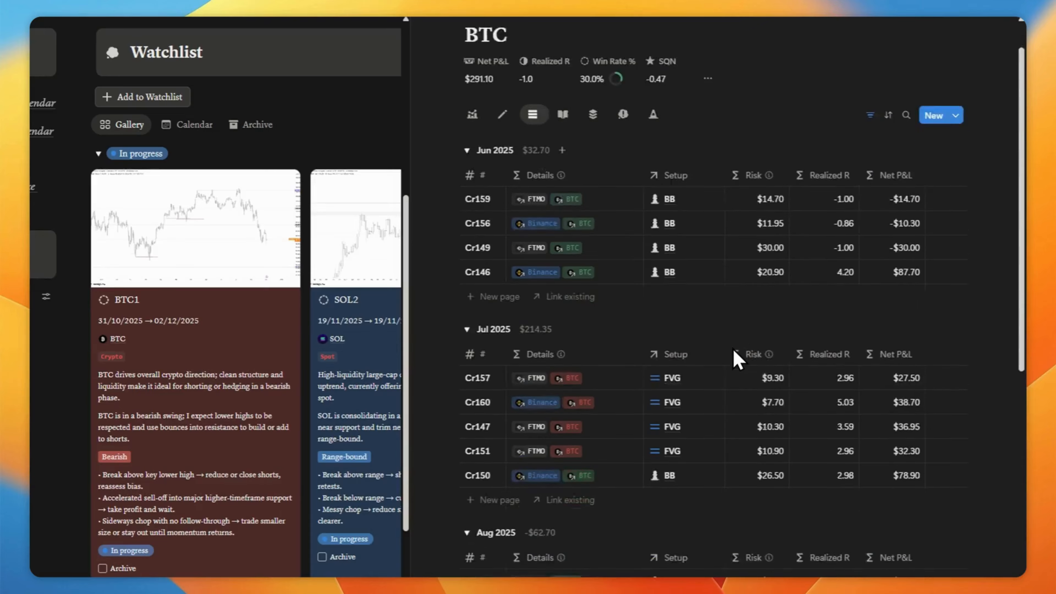
scroll(738, 358, up, 8)
scroll(734, 345, up, 5)
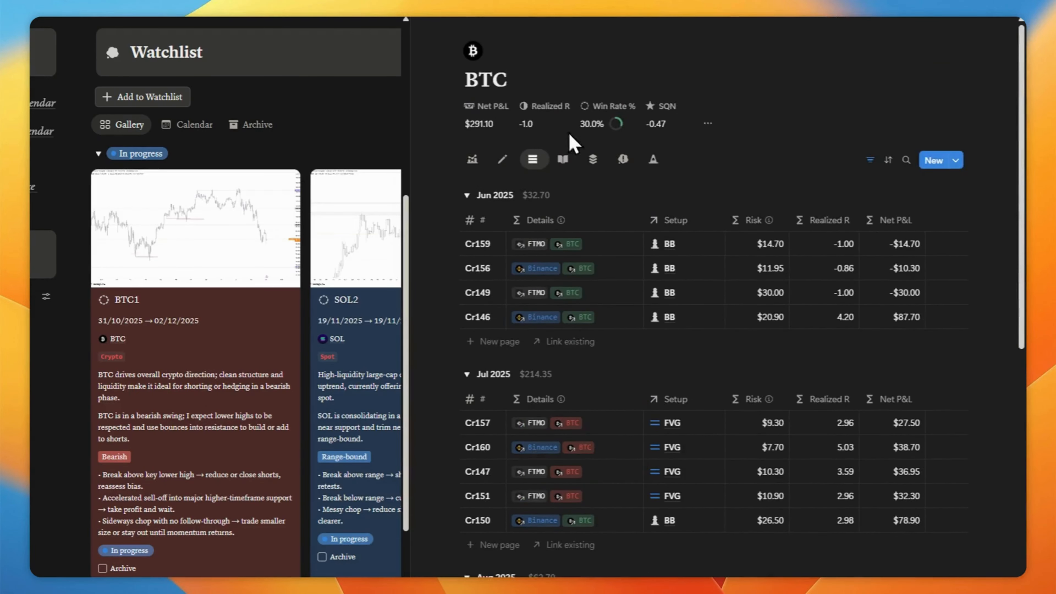
- Close the side panel and toggle Notion's dark mode appearance
click(450, 42)
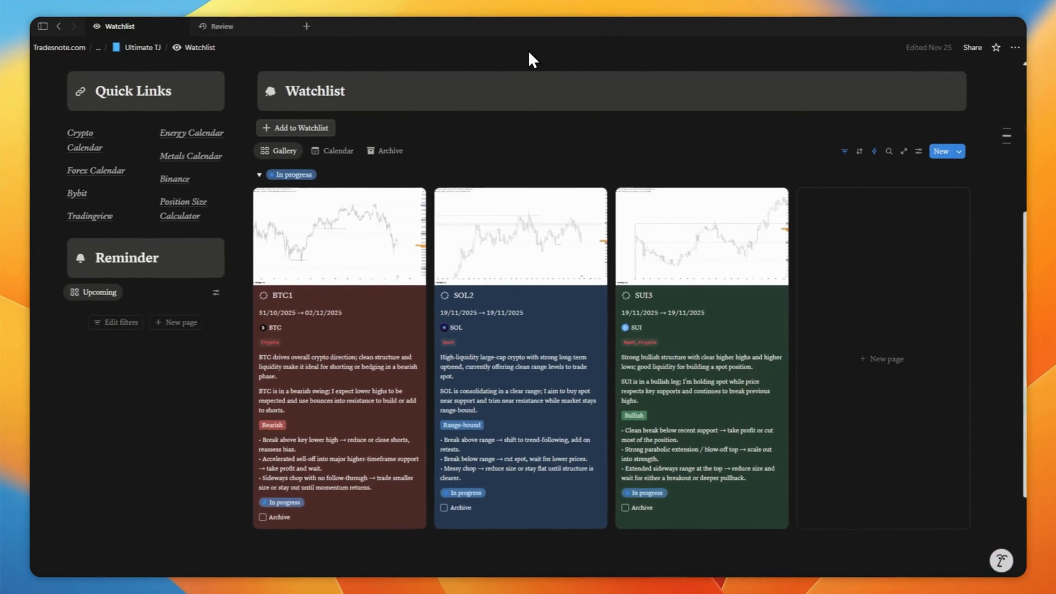
key(ctrl+shift+l)
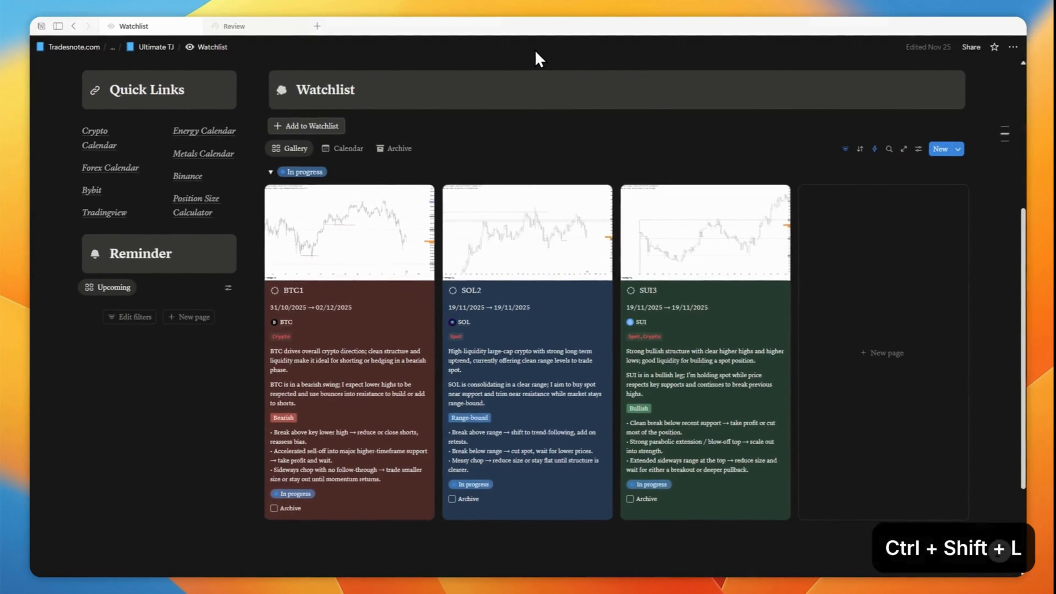